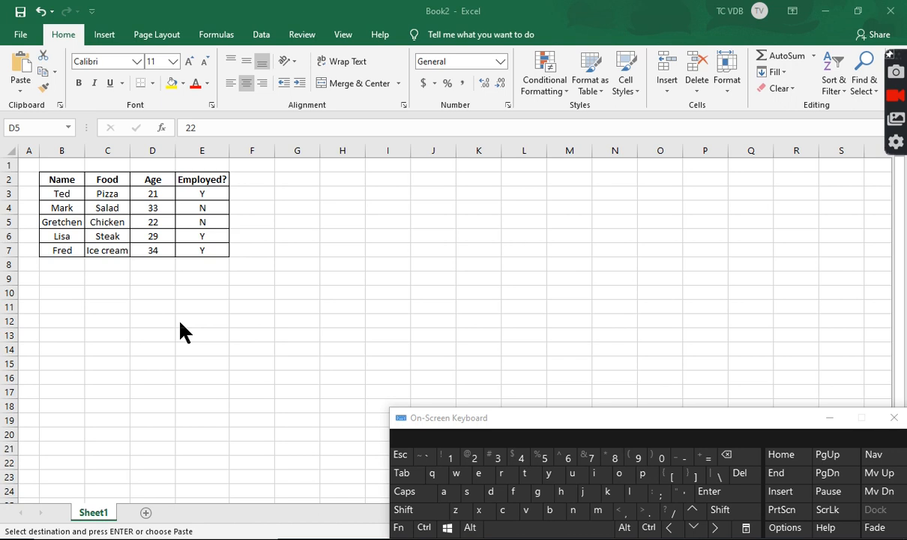
# Step: Start a small lookup table with the headers Name and Age in B9:C9 and the first listed person's name in B10
pyautogui.click(75, 290)
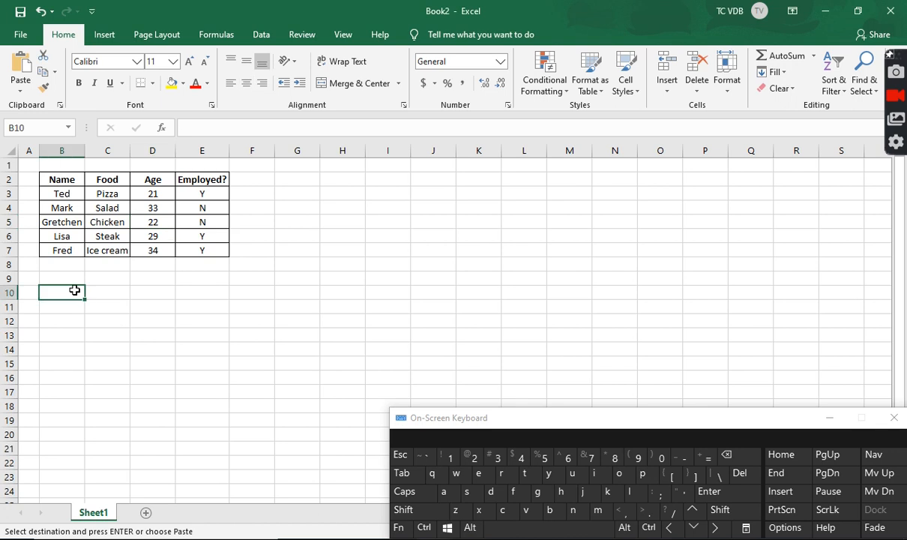
pyautogui.press('shift')
pyautogui.write('Ted')
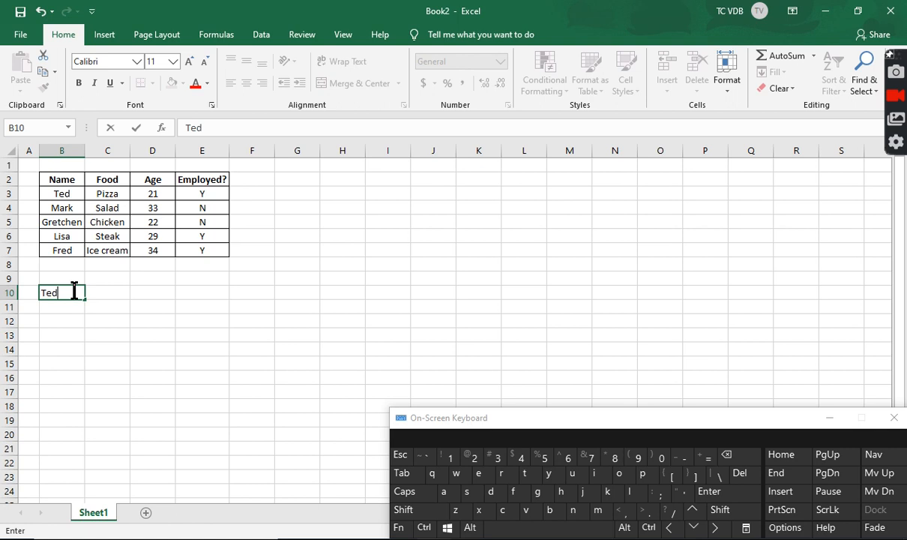
pyautogui.press('Tab')
pyautogui.press('Up')
pyautogui.write('Age')
pyautogui.hotkey('shift', 'Tab')
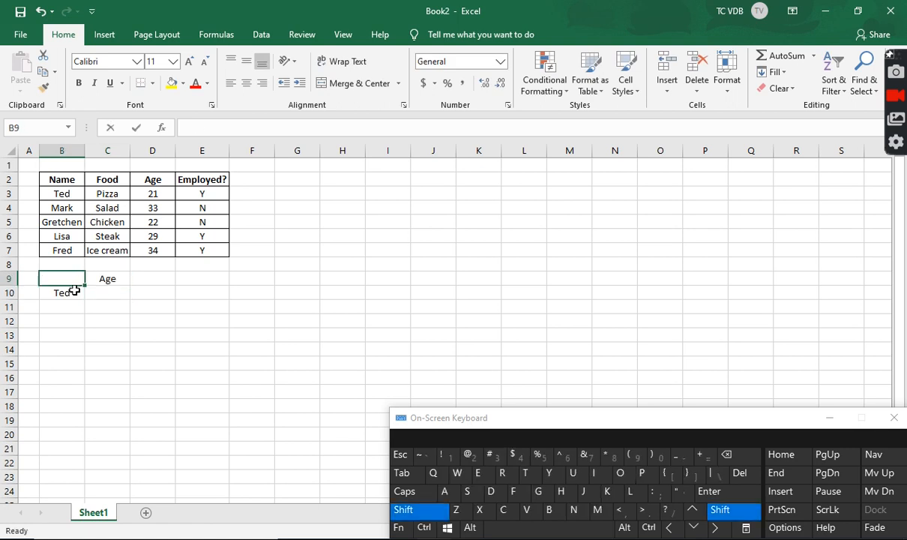
pyautogui.write('Name')
pyautogui.press('Return')
# Step: Make the Name and Age headers in B9:C9 bold
pyautogui.press('Up')
pyautogui.hotkey('shift', 'Right')
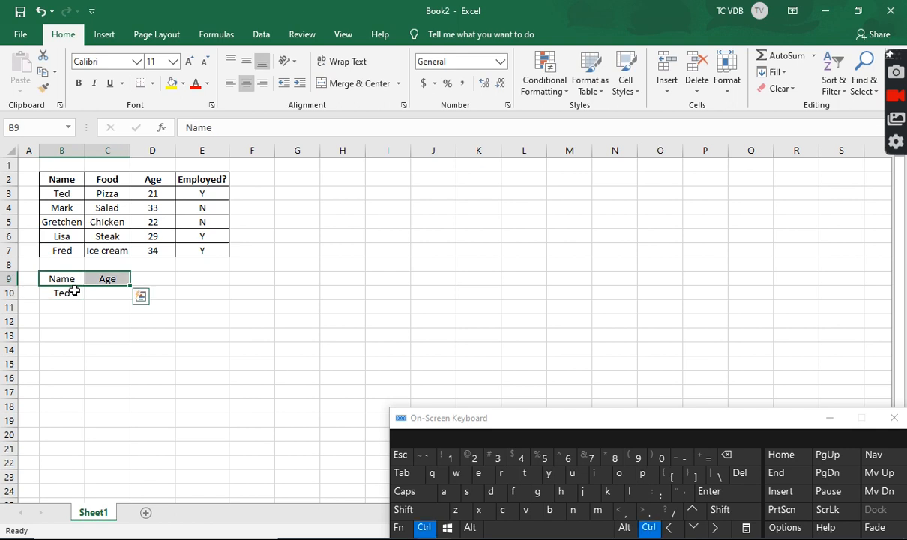
pyautogui.hotkey('ctrl', 'b')
# Step: Move the small Name and Age table down one row so that it occupies B10:C11
pyautogui.click(75, 293)
pyautogui.press('Up')
pyautogui.keyDown('shift'); pyautogui.click(101, 294); pyautogui.keyUp('shift')
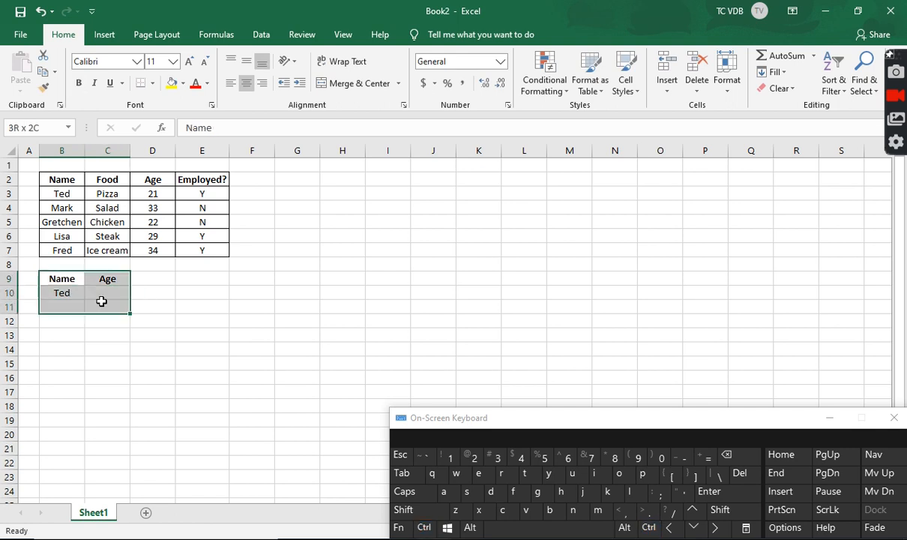
pyautogui.moveTo(105, 300); pyautogui.dragTo(102, 318)
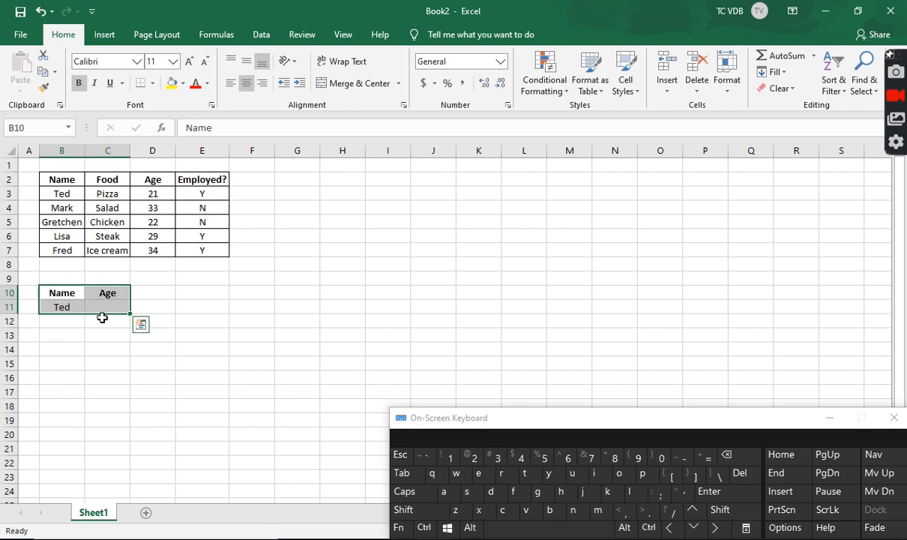
# Step: Enter =VLOOKUP(B11,$B$2:$E$7,3,FALSE) in C11 to look up the age with an absolute table range
pyautogui.click(105, 307)
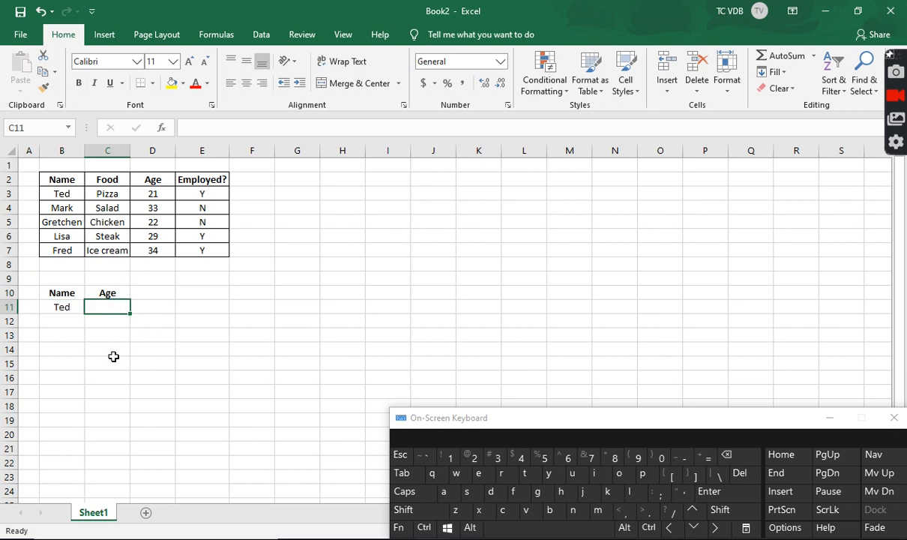
pyautogui.write('=vlo')
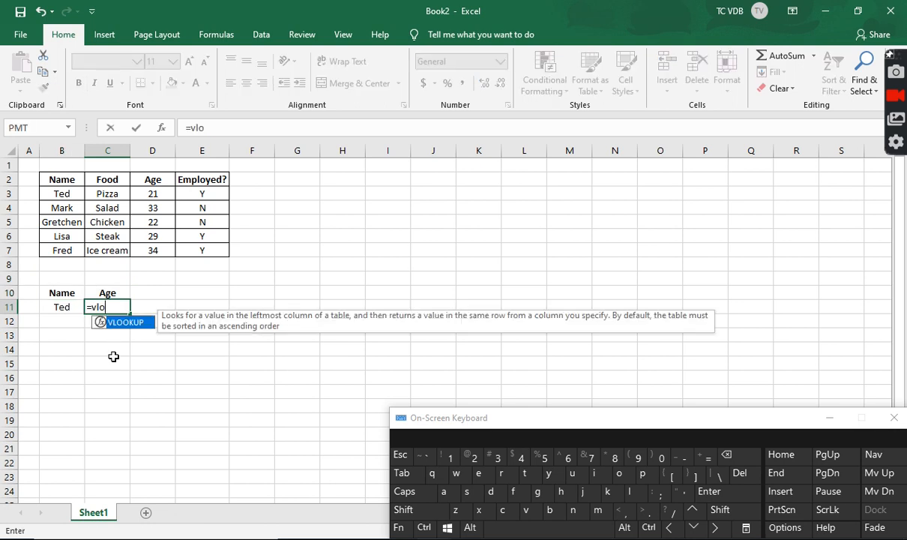
pyautogui.press('Tab')
pyautogui.click(72, 306)
pyautogui.write(',')
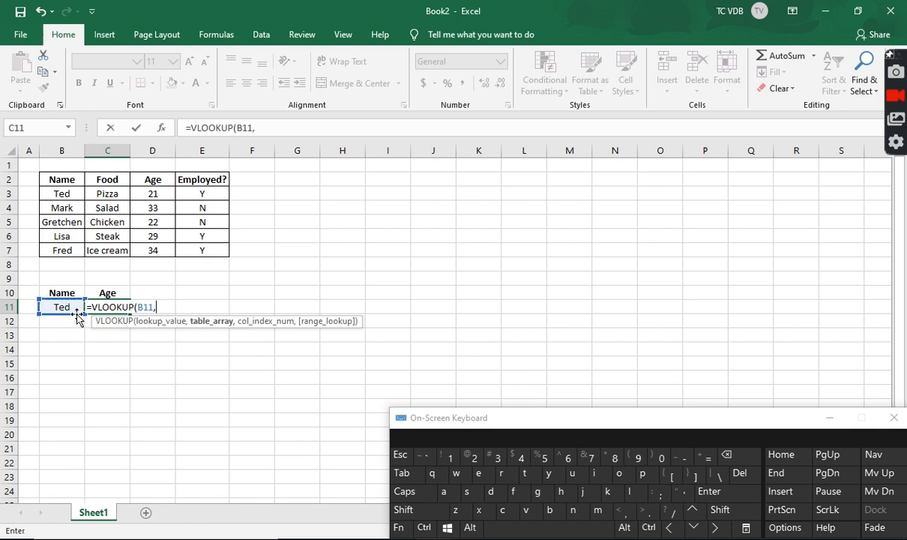
pyautogui.click(63, 177)
pyautogui.moveTo(63, 177); pyautogui.dragTo(182, 258)
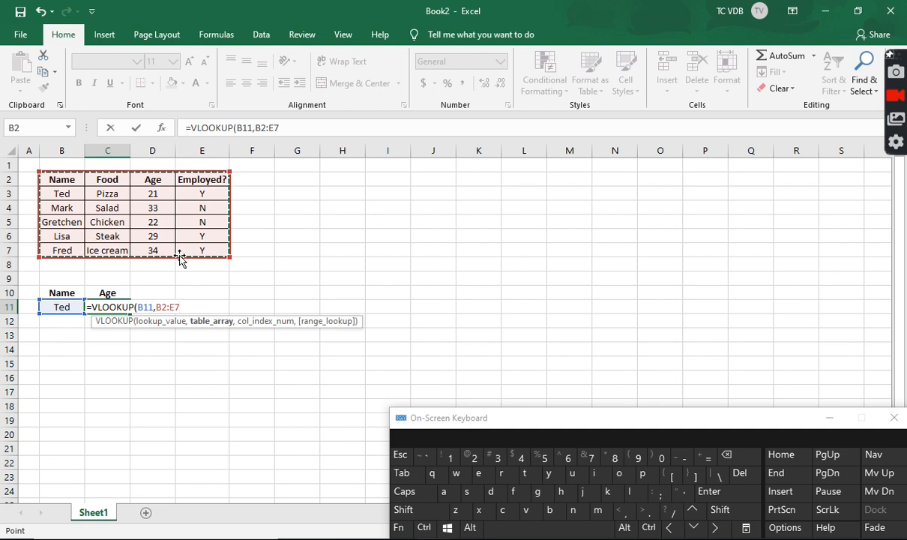
pyautogui.press('F4')
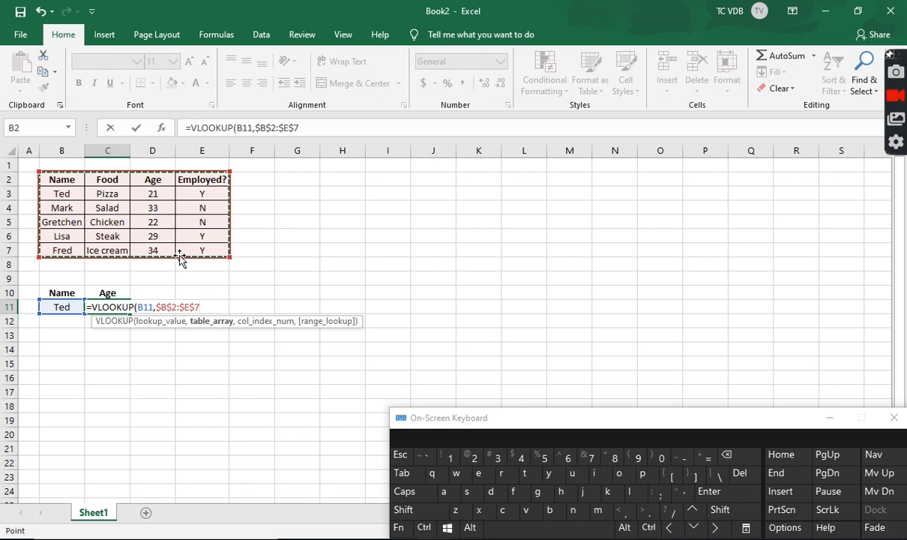
pyautogui.write(',')
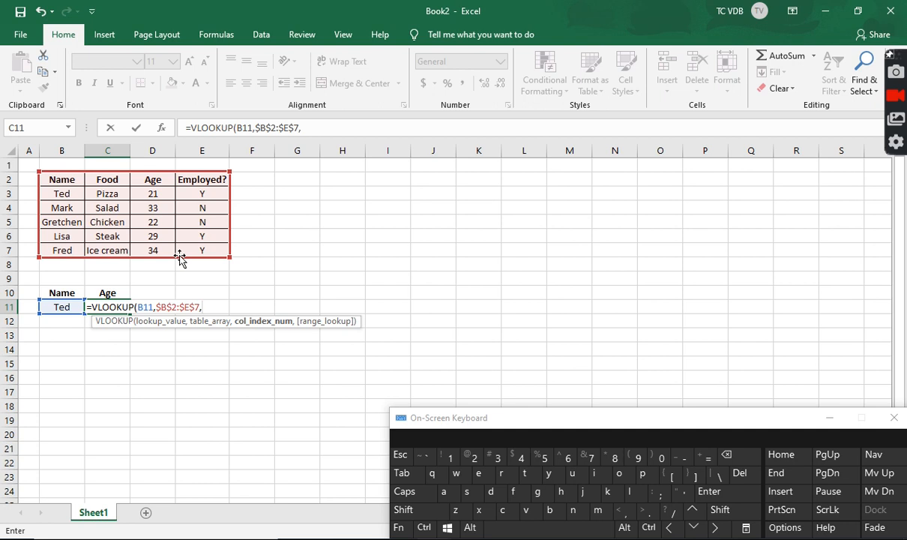
pyautogui.write('3,fa')
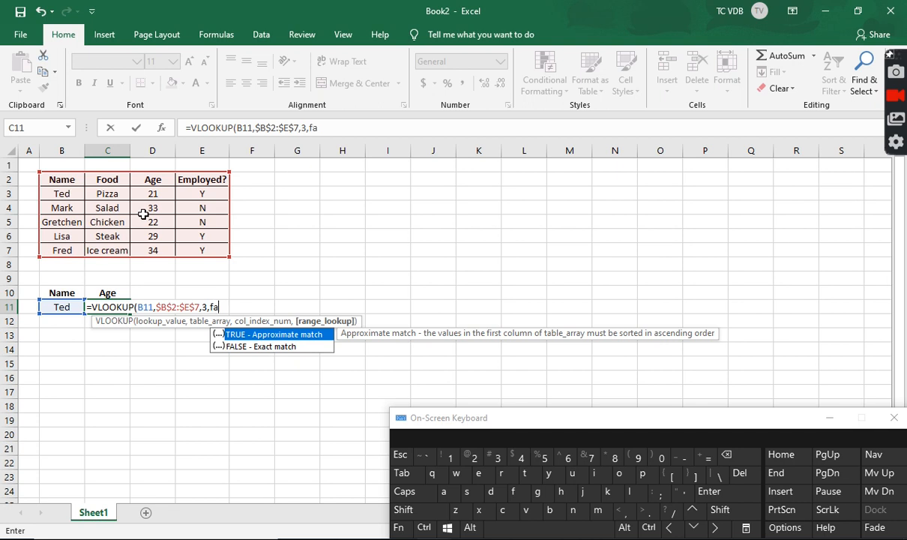
pyautogui.write('lse)')
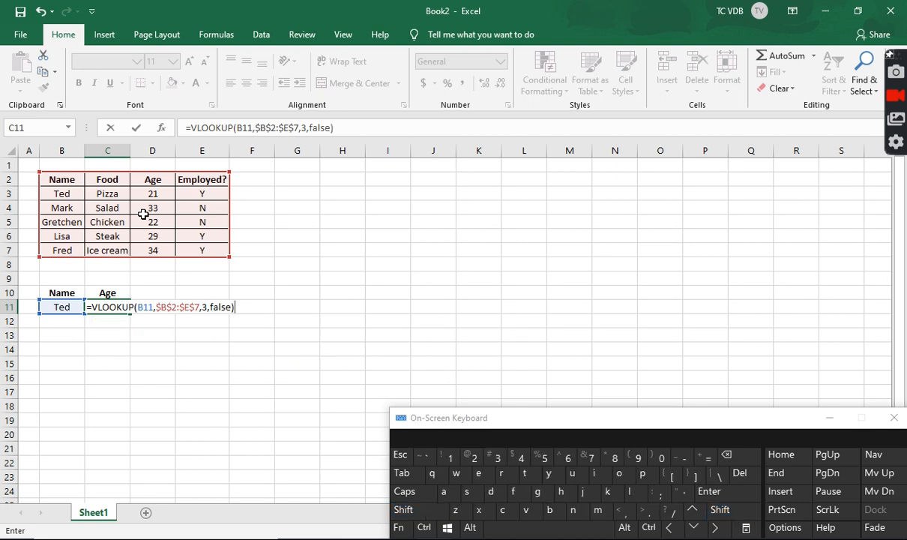
pyautogui.press('Return')
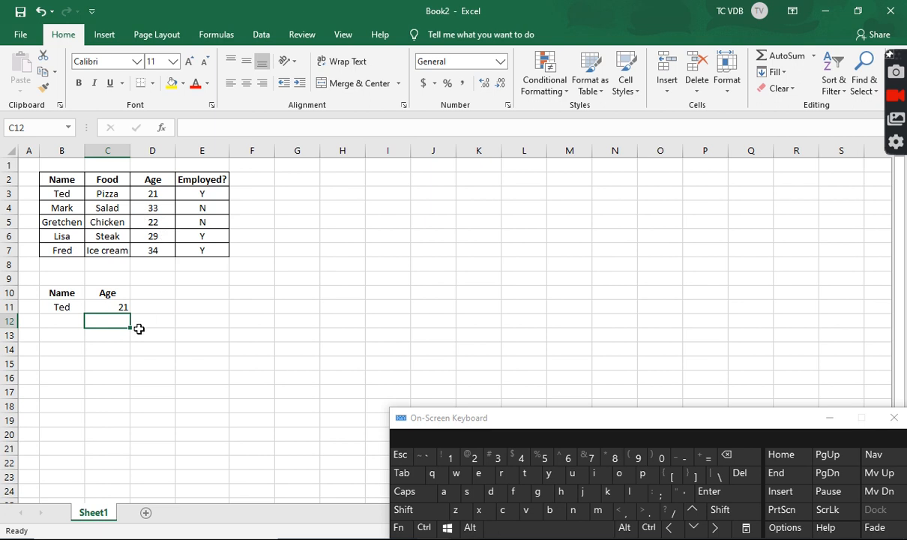
# Step: Examine the VLOOKUP formula in C11, especially its absolute table range
pyautogui.click(54, 320)
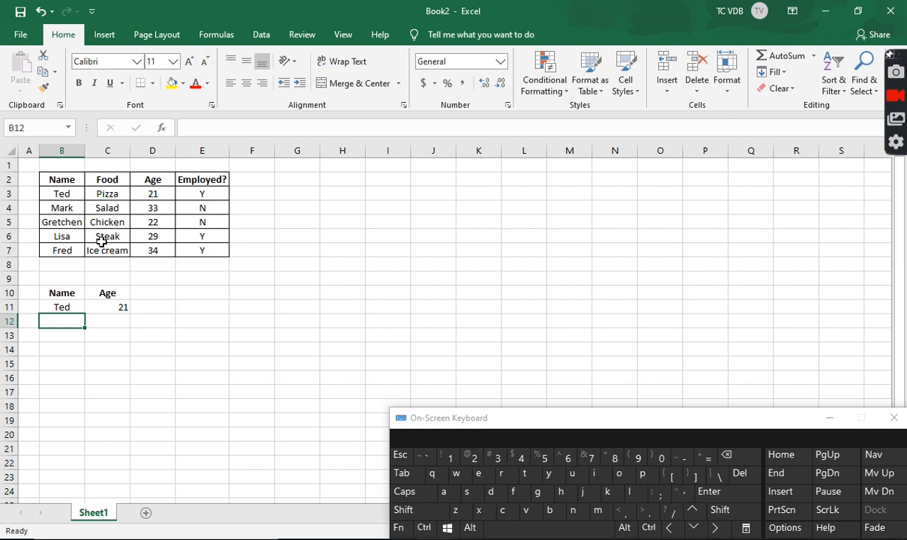
pyautogui.click(108, 307)
pyautogui.click(283, 128)
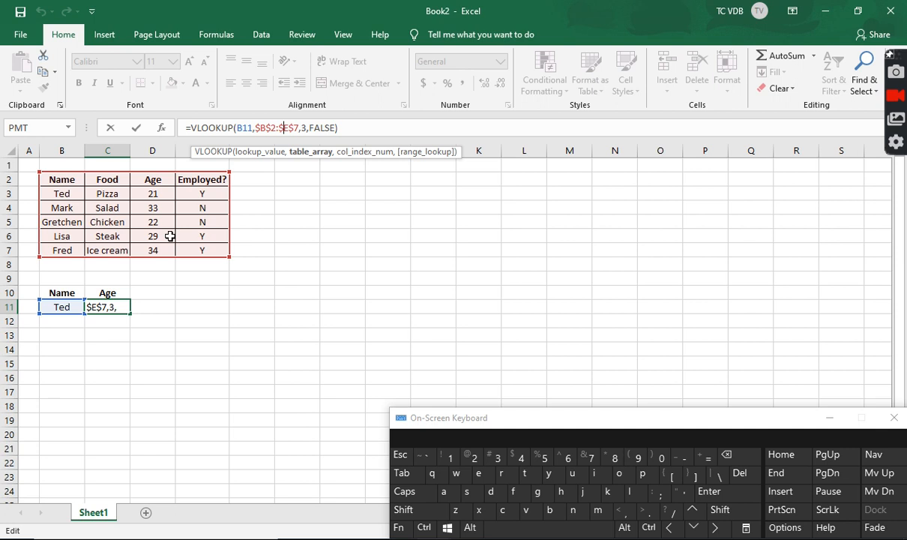
pyautogui.press('Return')
pyautogui.click(116, 308)
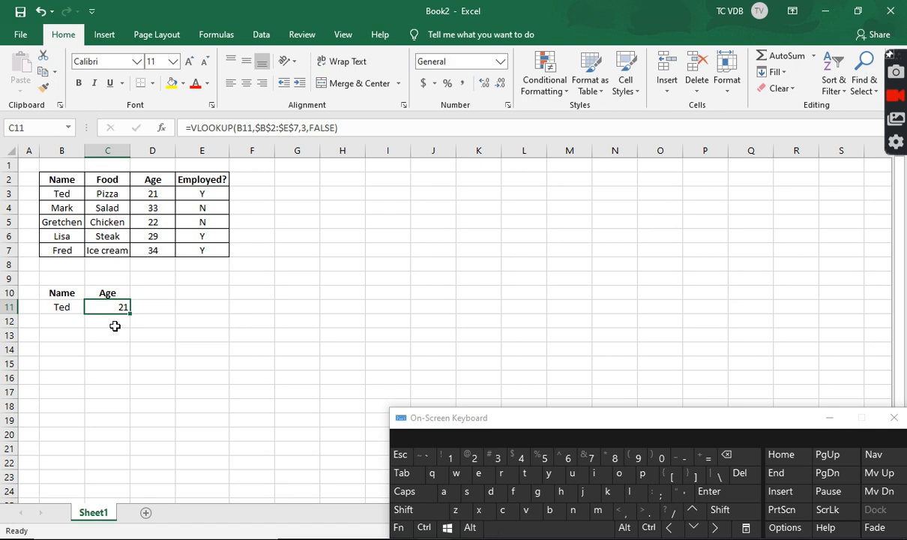
pyautogui.click(114, 325)
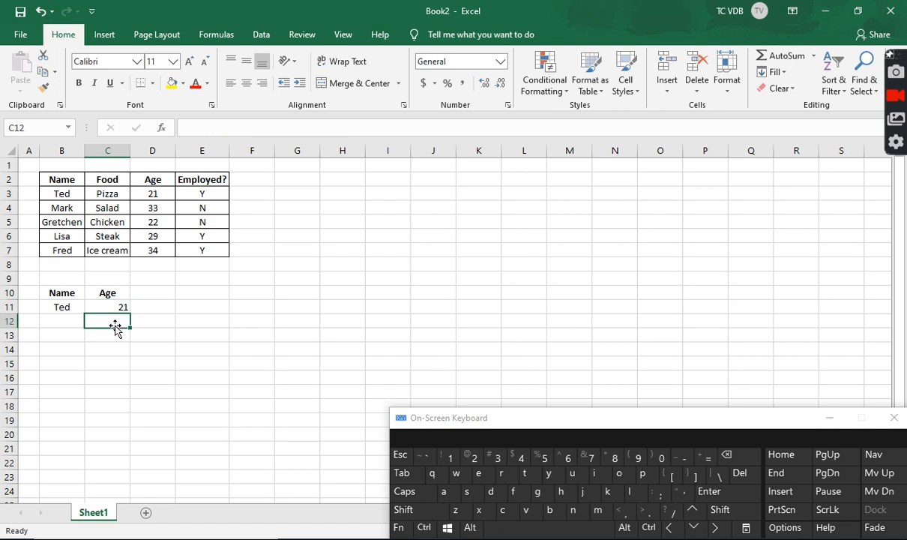
# Step: Assign the range name MyTable to the data table in B2:E7, including its headers
pyautogui.click(52, 179)
pyautogui.moveTo(60, 184); pyautogui.dragTo(184, 240)
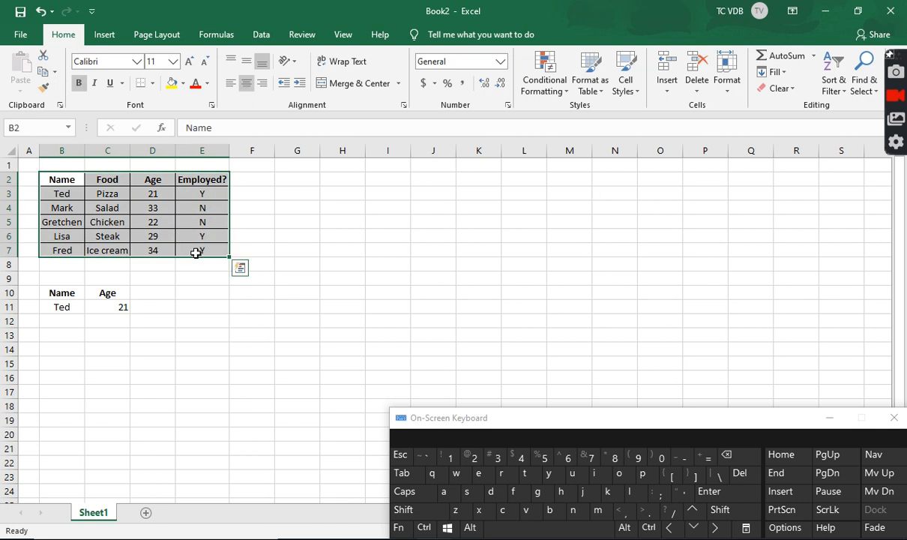
pyautogui.click(34, 129)
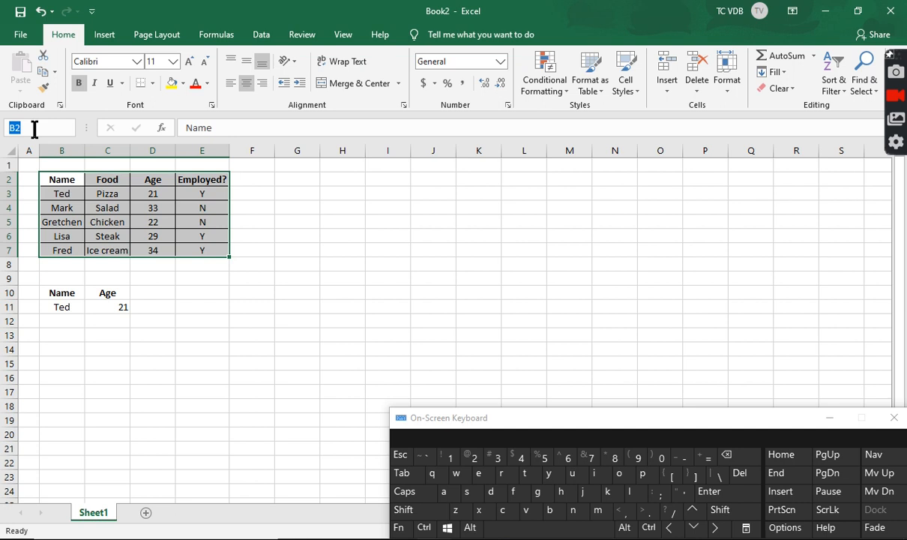
pyautogui.press('BackSpace')
pyautogui.write('MyTable')
pyautogui.press('Return')
# Step: Reselect B2:E7 to check the name assigned to the range
pyautogui.click(69, 319)
pyautogui.moveTo(65, 178); pyautogui.dragTo(197, 240)
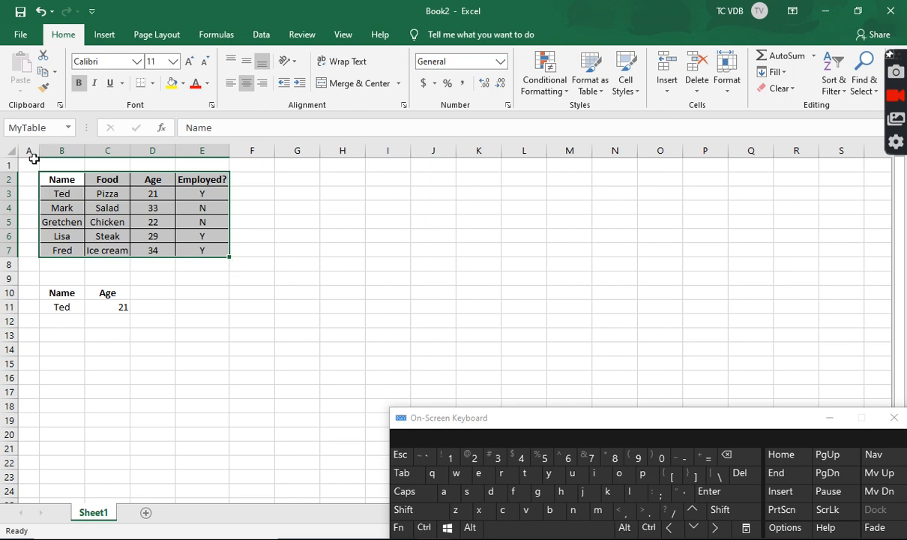
pyautogui.click(105, 346)
# Step: Enter the second listed person's name in B12, below the first lookup name
pyautogui.click(80, 321)
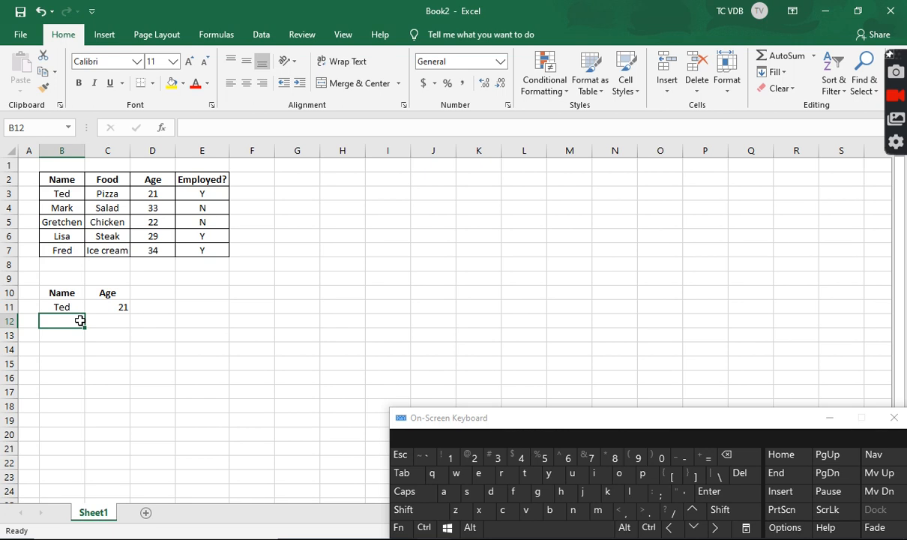
pyautogui.write('Mark')
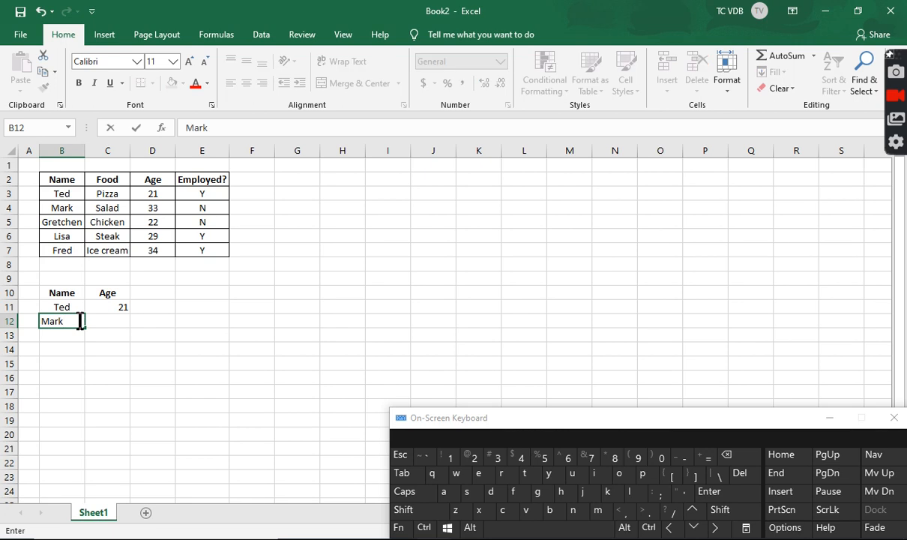
pyautogui.press('Tab')
# Step: Enter =VLOOKUP(B12,MyTable,3,FALSE) in C12, using the named range as the table array, and review the formula
pyautogui.write('=vl')
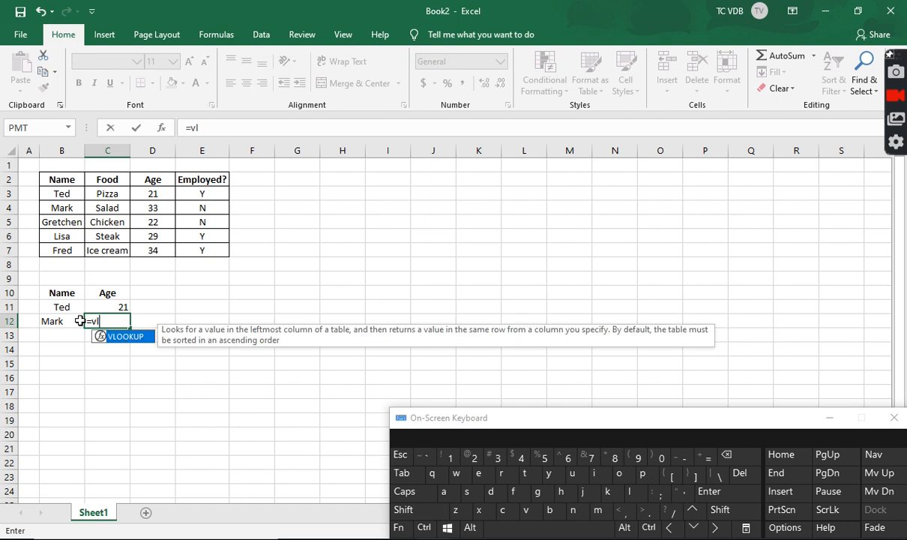
pyautogui.press('Tab')
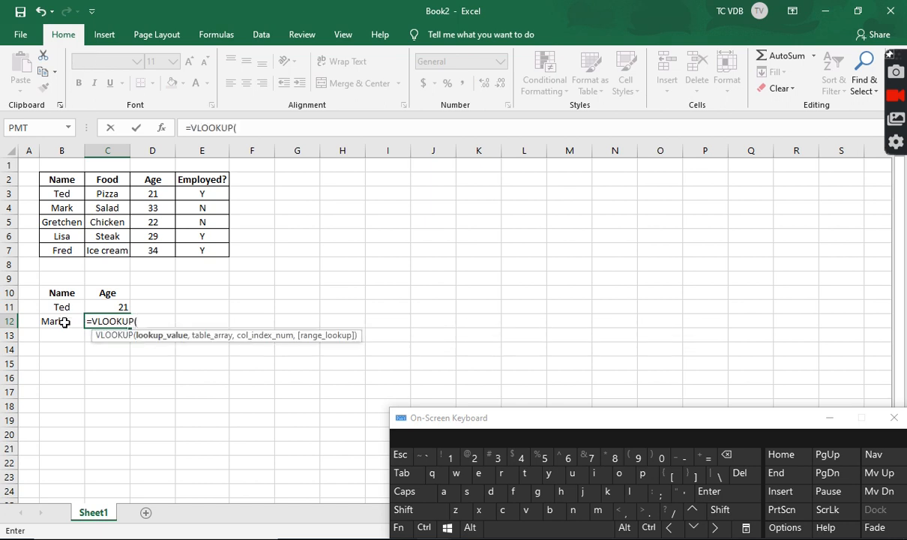
pyautogui.click(66, 321)
pyautogui.write(',')
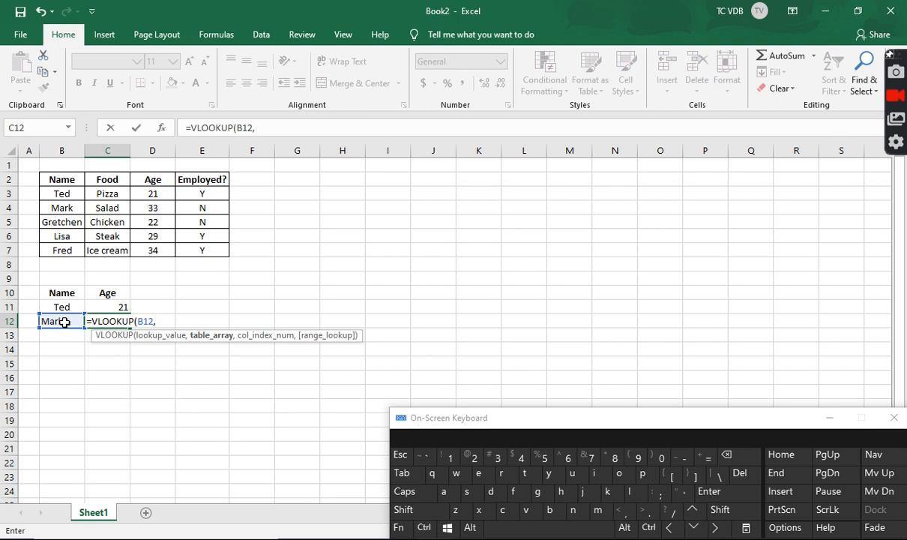
pyautogui.write('my')
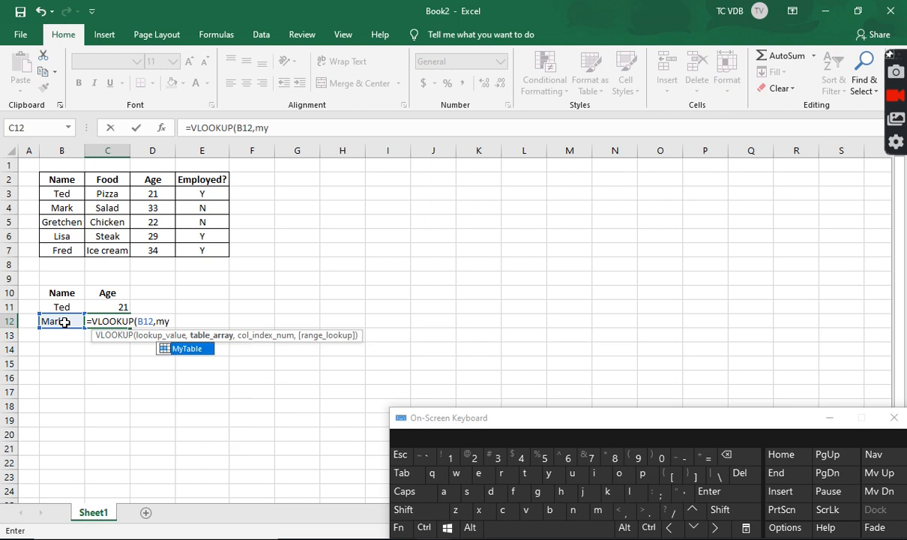
pyautogui.doubleClick(189, 350)
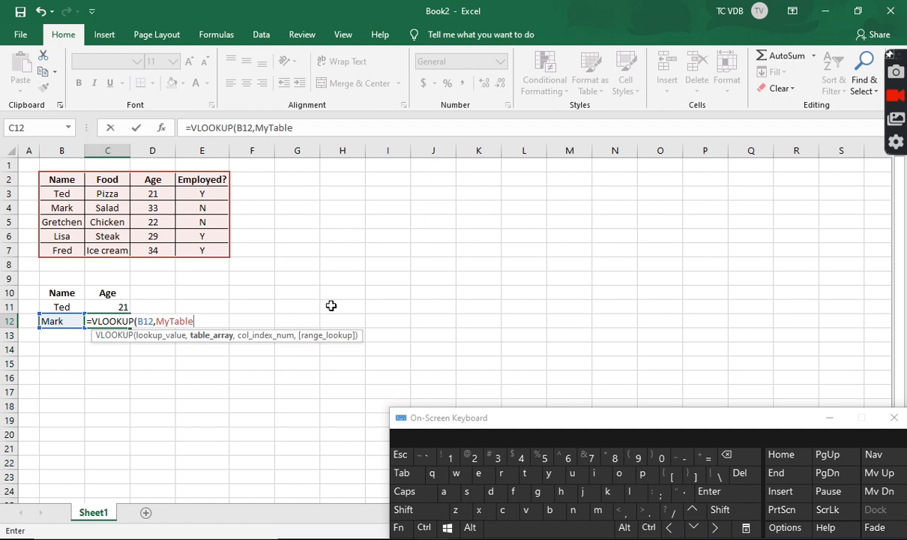
pyautogui.write(',')
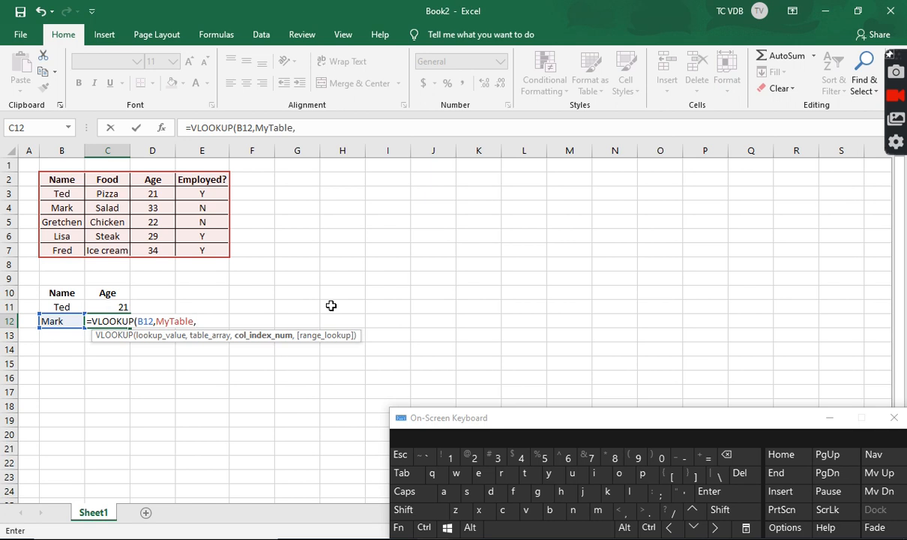
pyautogui.write('3,false)')
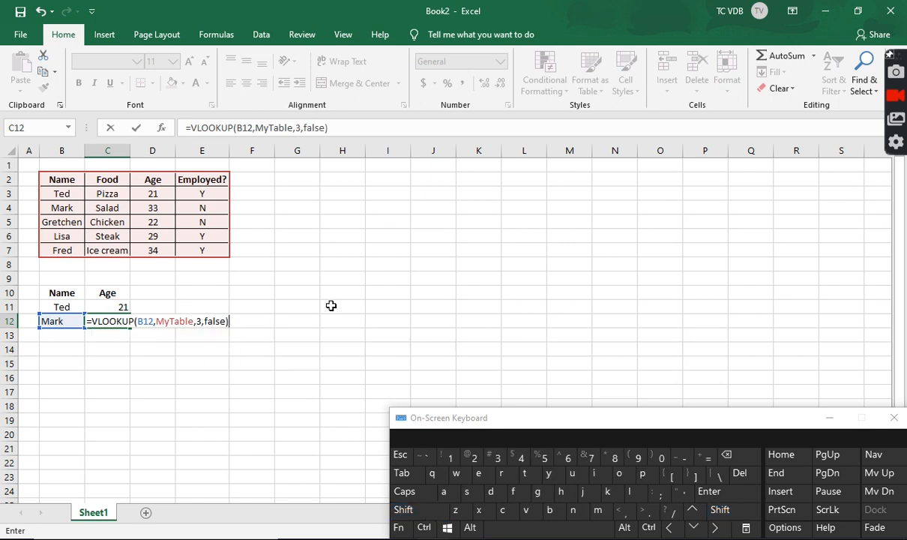
pyautogui.press('Return')
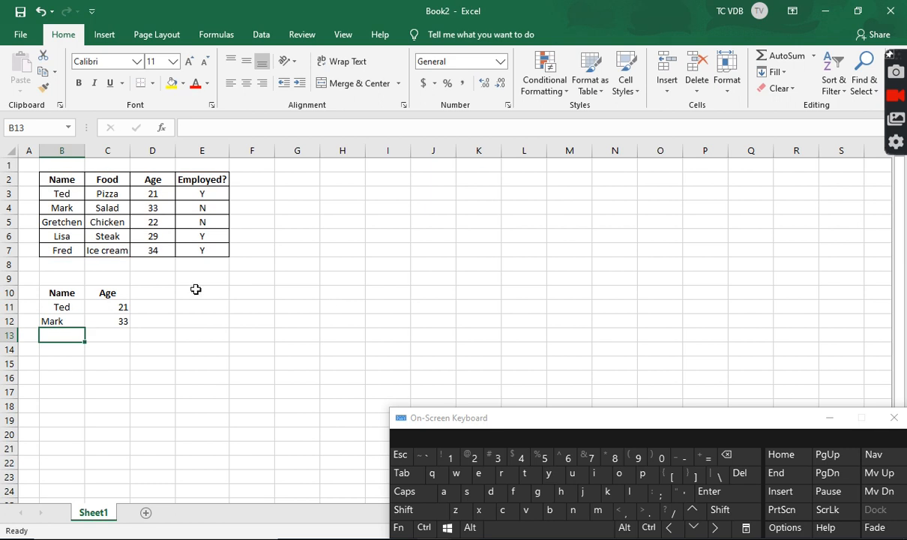
pyautogui.click(111, 323)
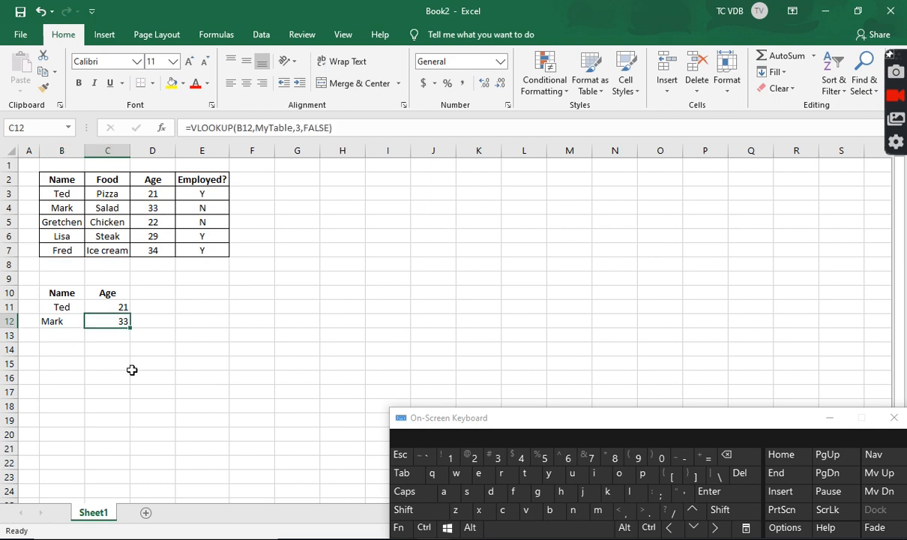